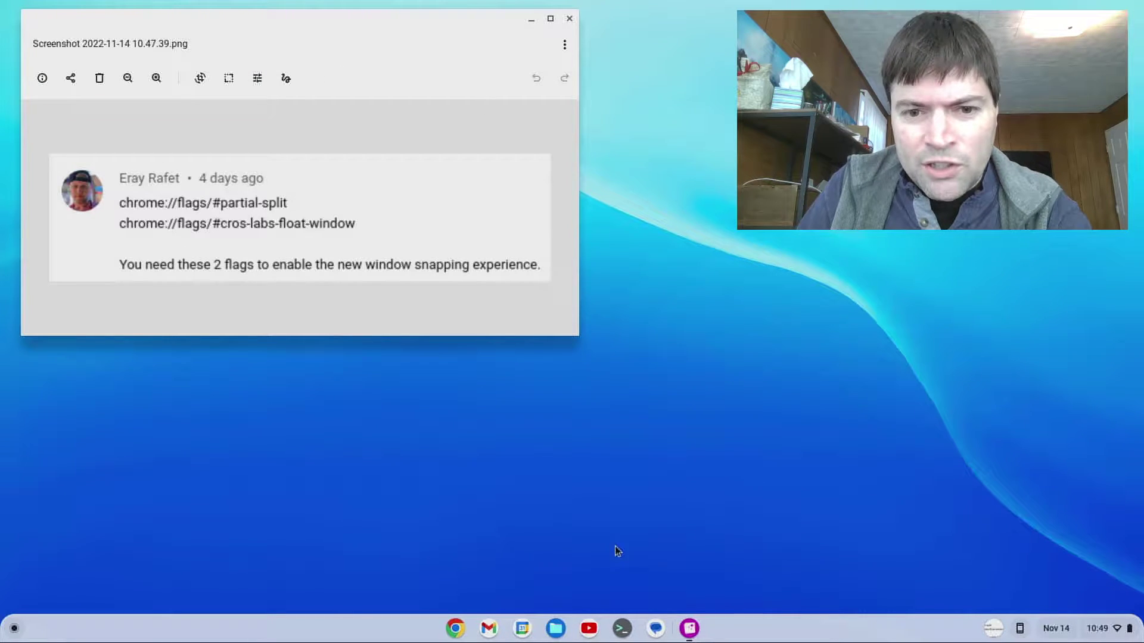
Launch Files, move it toward the screen centre, and preview the existing snap options
click(564, 632)
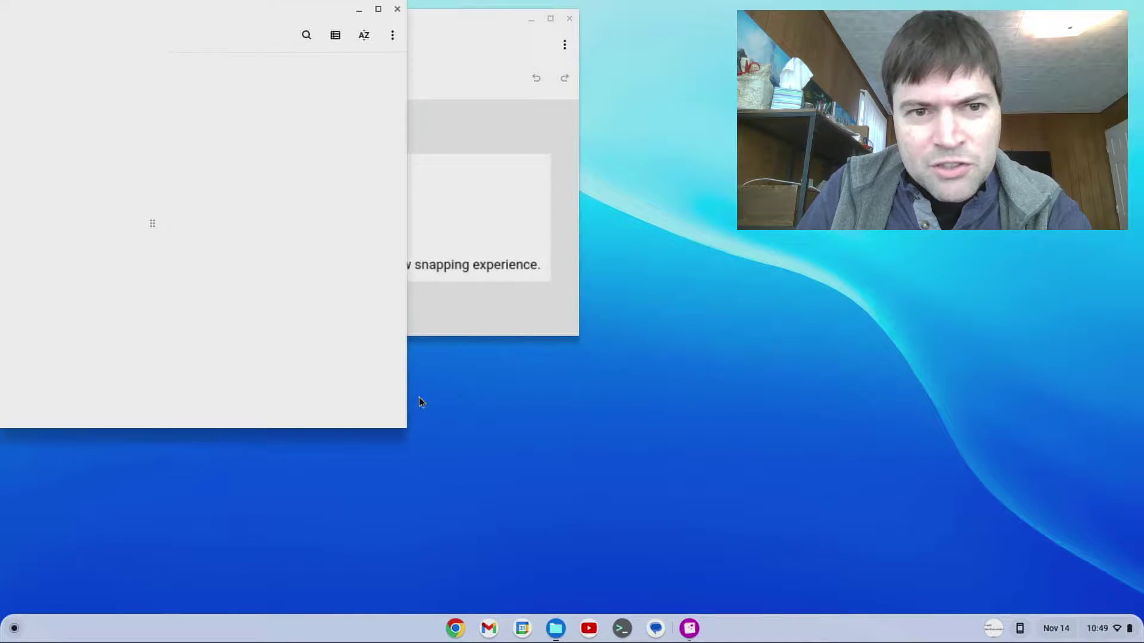
drag(224, 13, 554, 56)
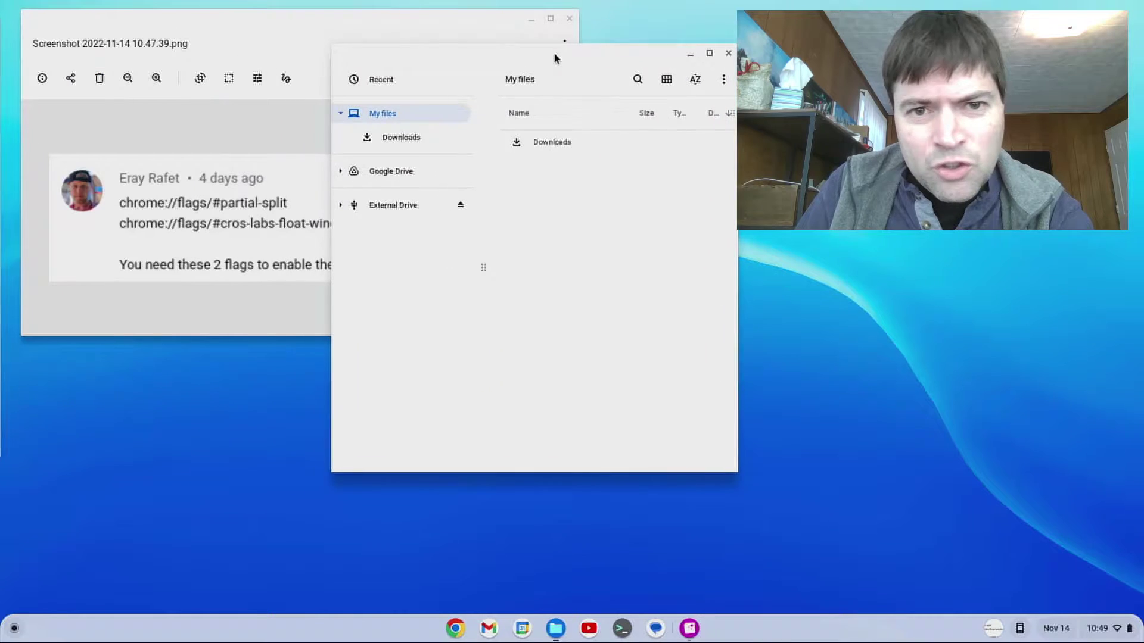
drag(703, 94, 695, 212)
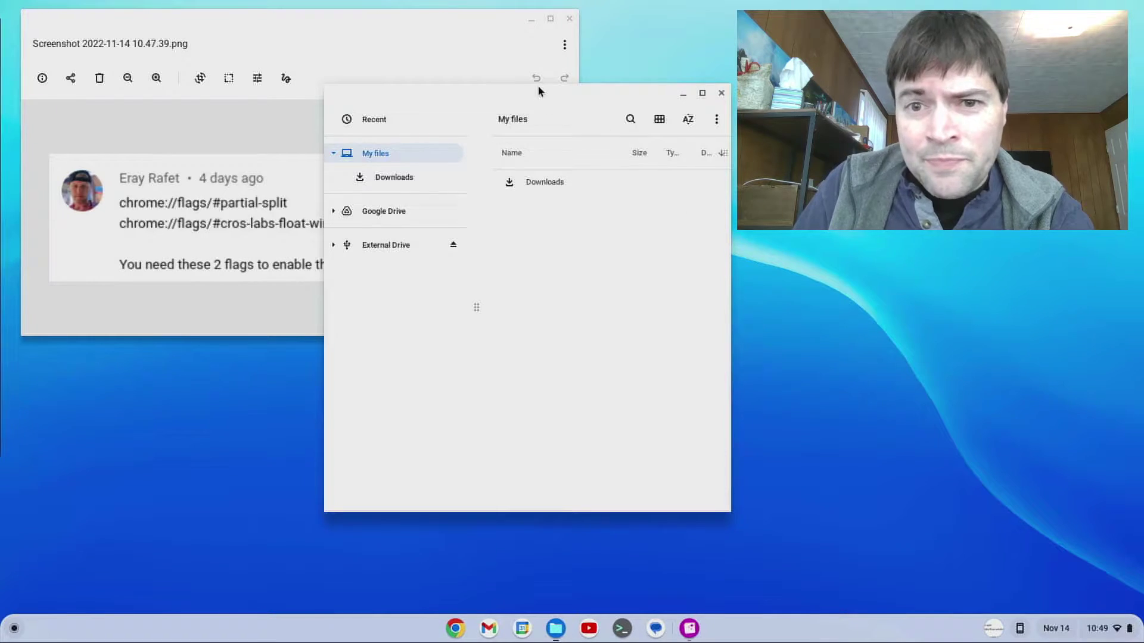
Reposition the Files window beside the screenshot, then close the file manager
drag(538, 90, 656, 138)
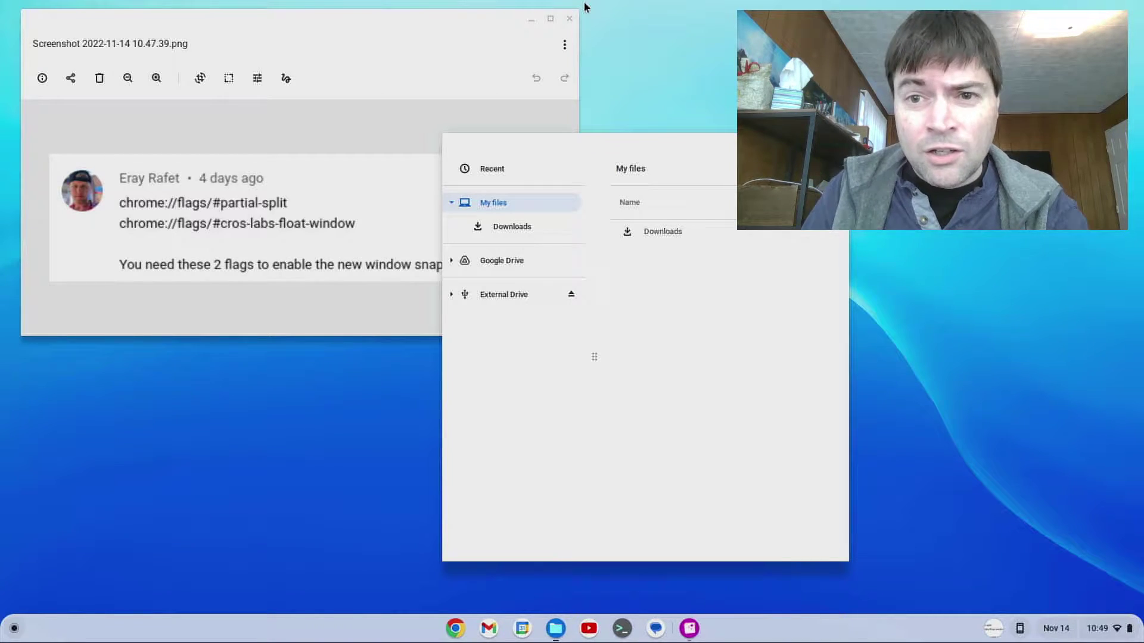
drag(608, 146, 466, 157)
click(697, 153)
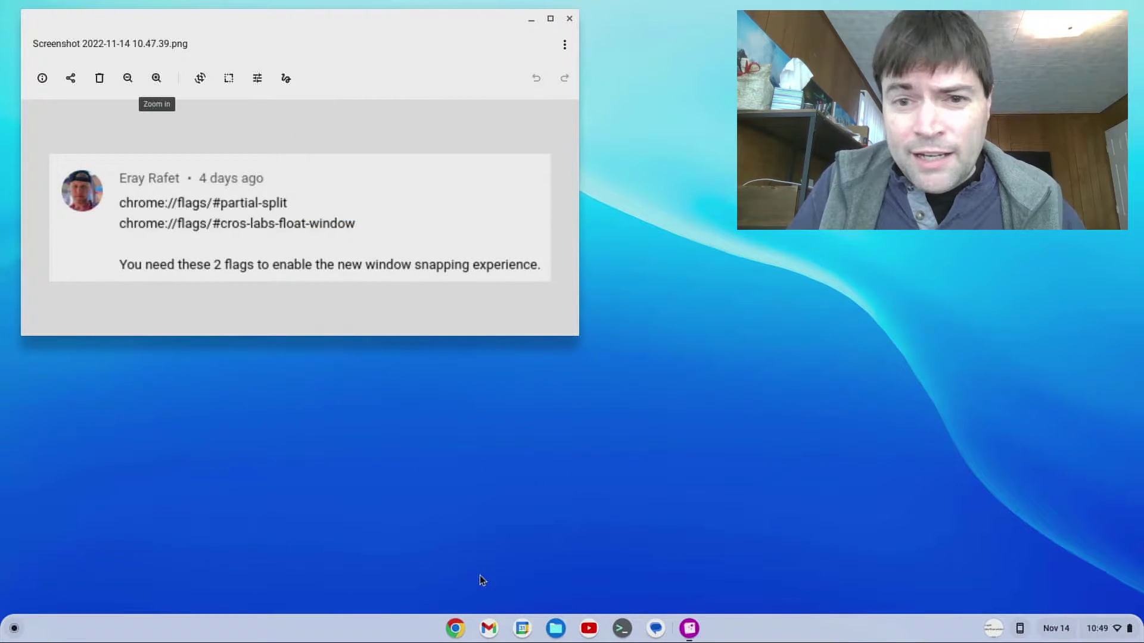
Open a new Chrome window at chrome://flags, moved aside to uncover the screenshot
click(455, 629)
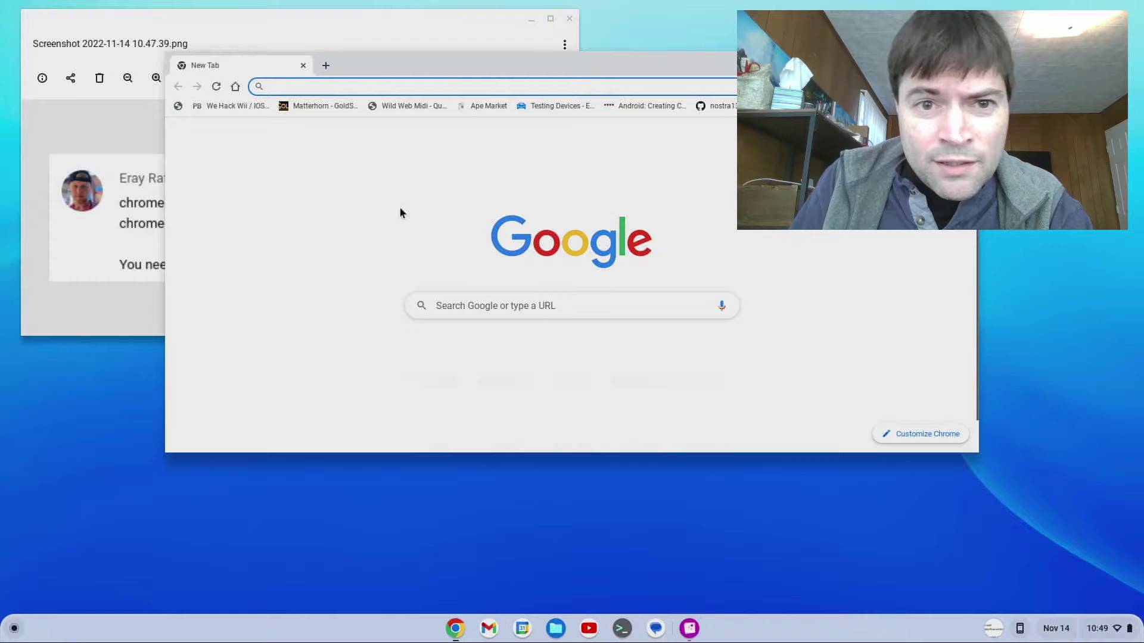
drag(446, 53, 565, 273)
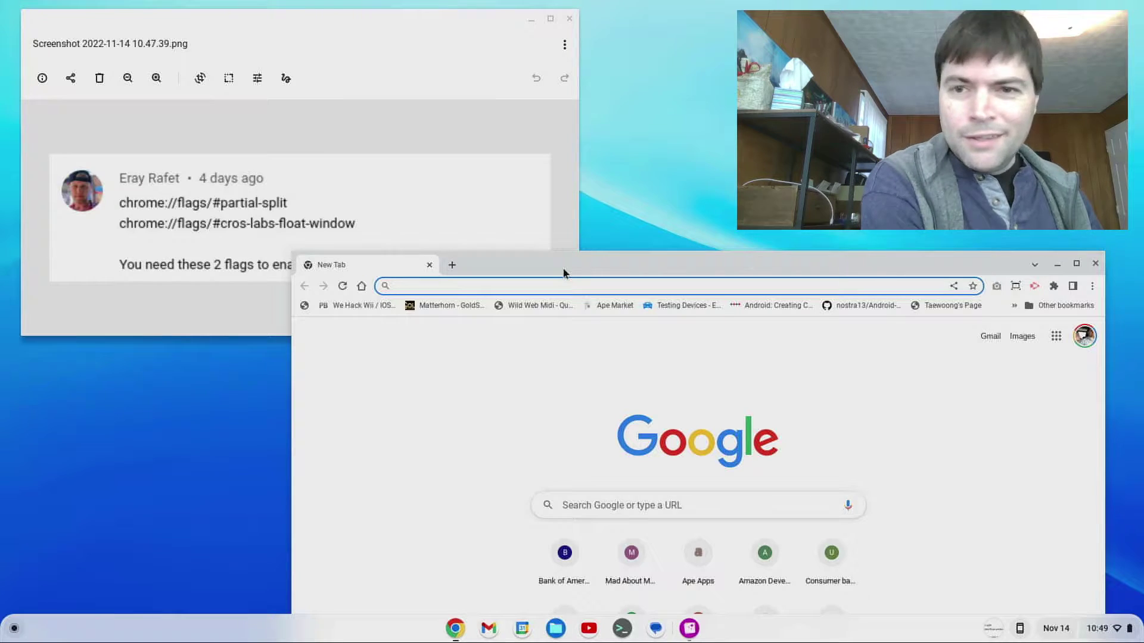
text(chrome)
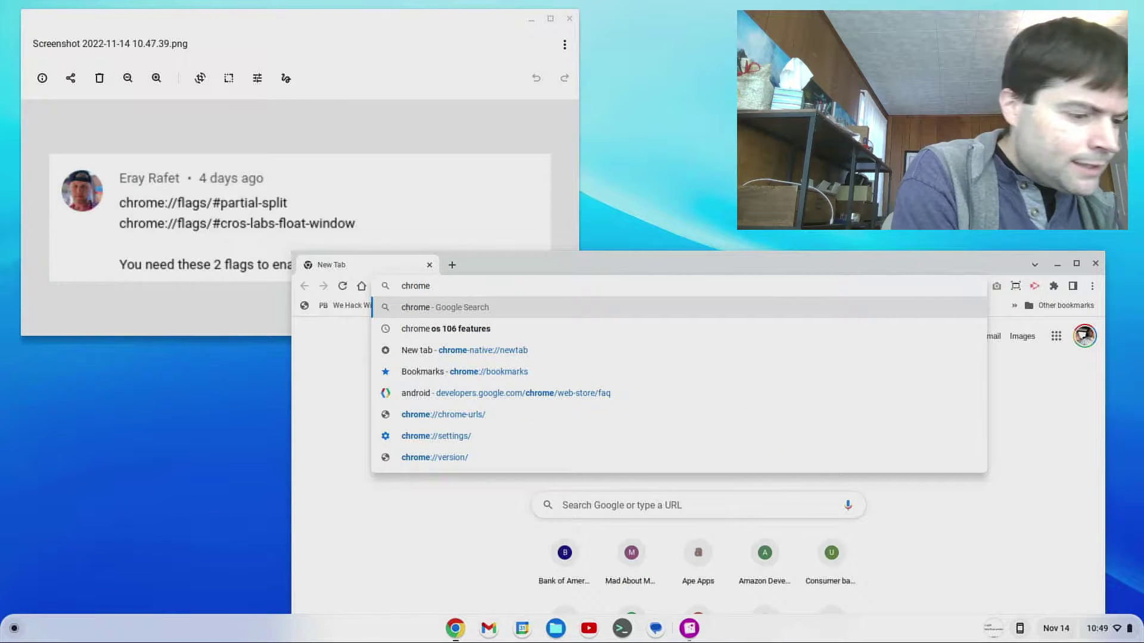
text(://f)
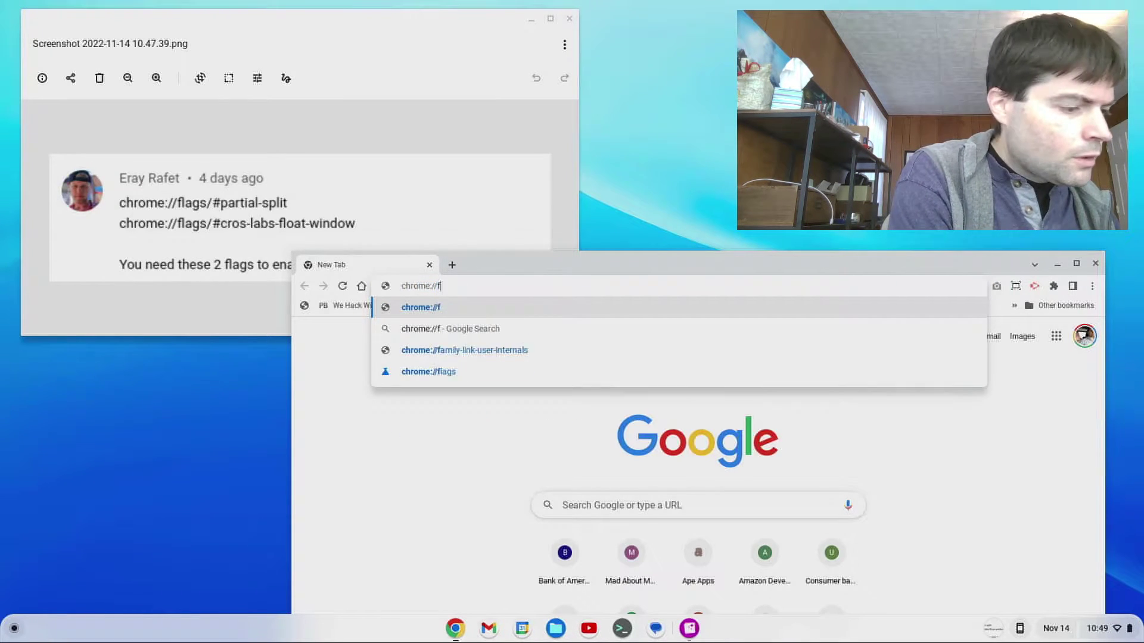
text(lags)
key(Return)
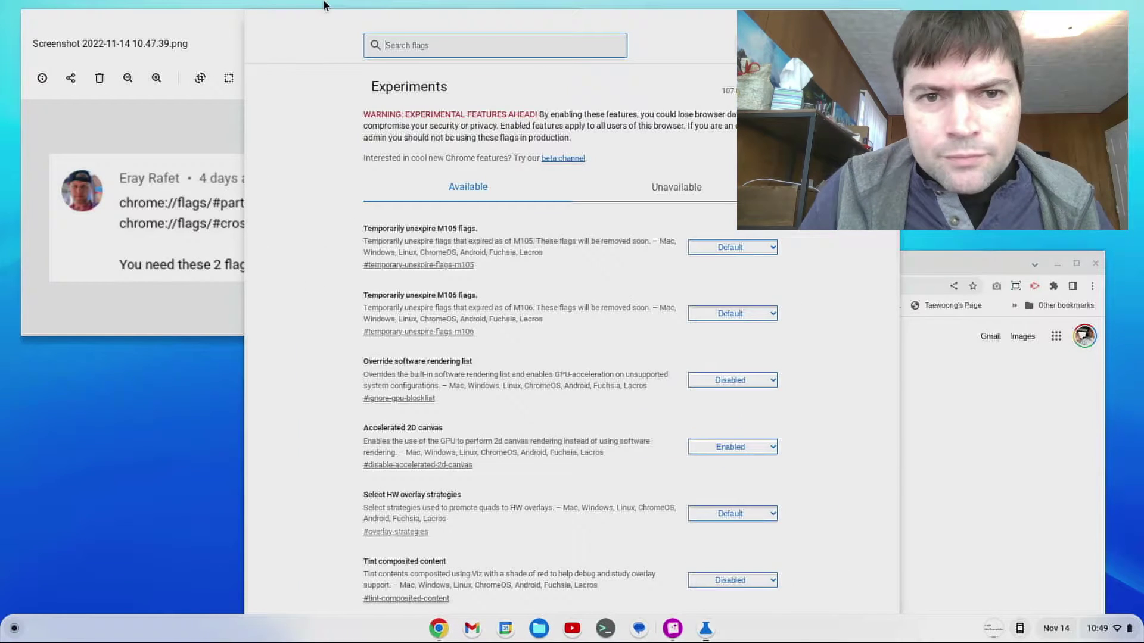
drag(324, 5, 449, 282)
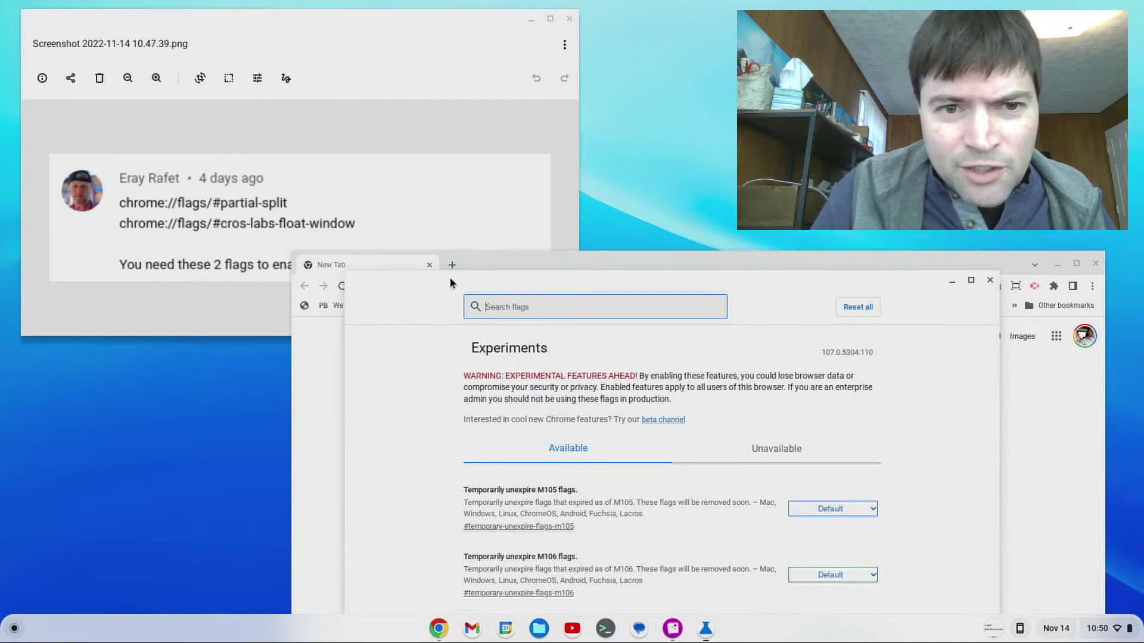
Search flags for 'parti' and set Partial Split to Enabled
text(parti)
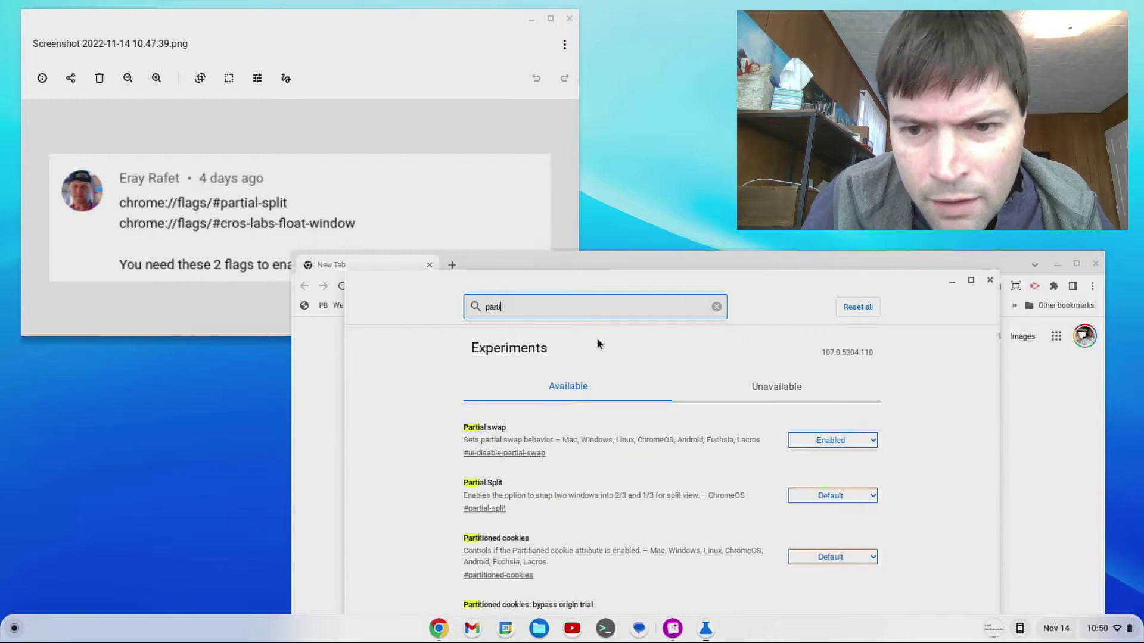
click(825, 502)
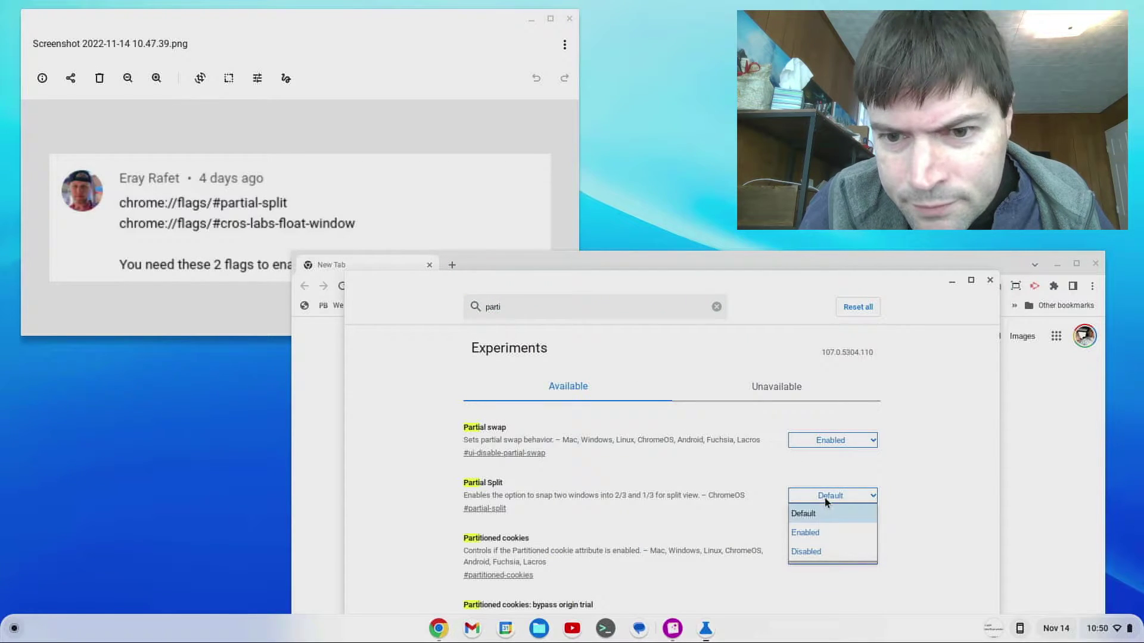
click(819, 530)
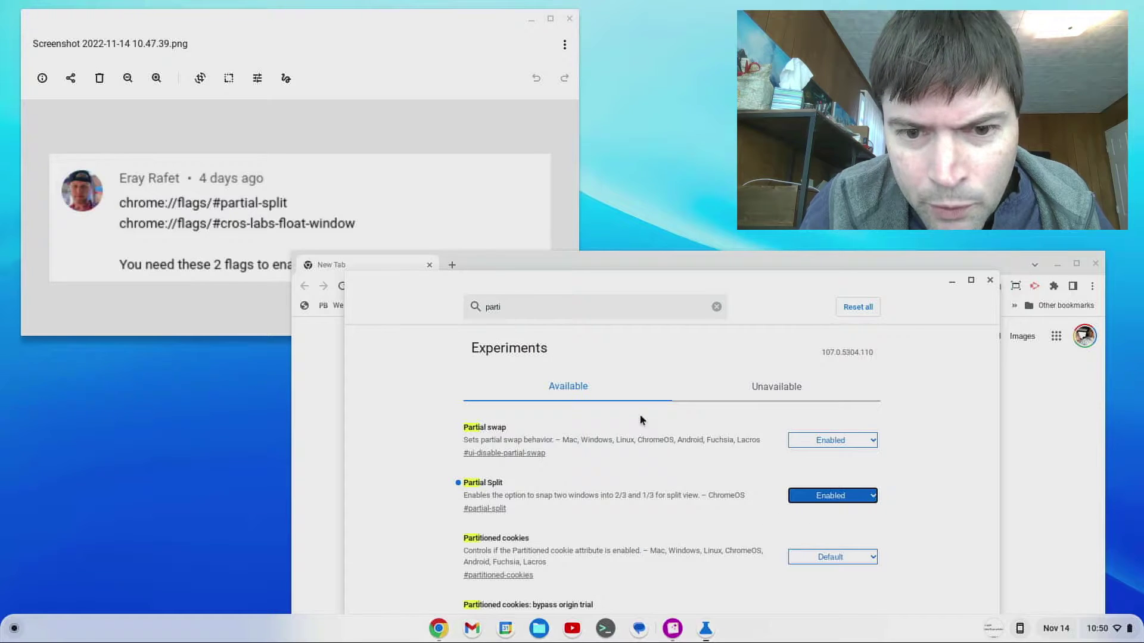
Search 'float windo' and set the float window flag to Enabled, revealing the restart notice
double_click(551, 308)
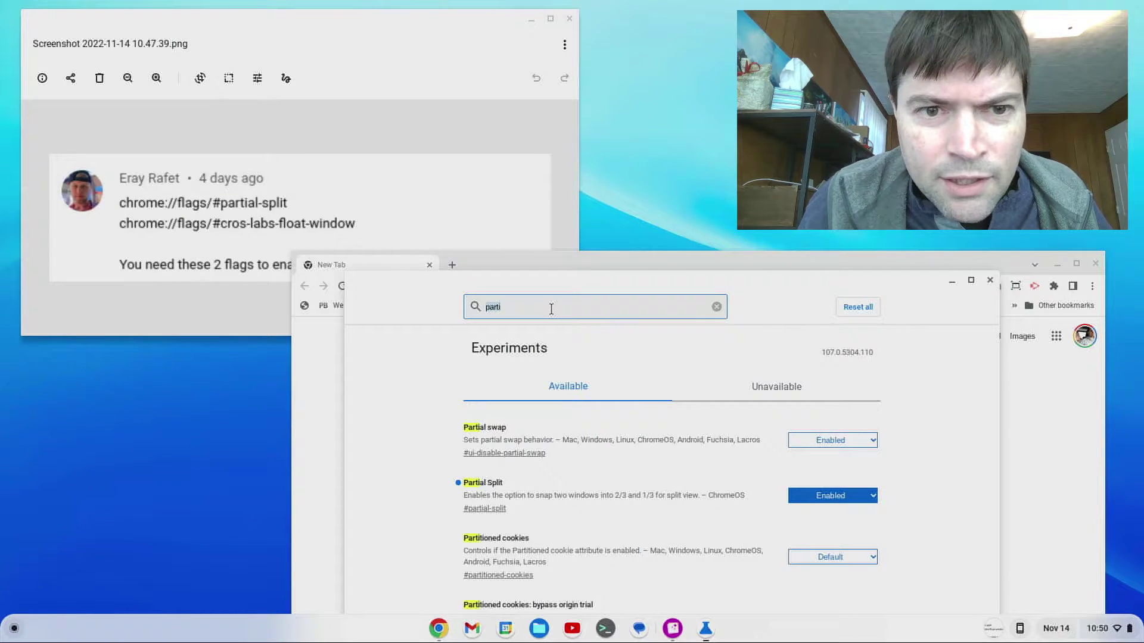
text(float windo)
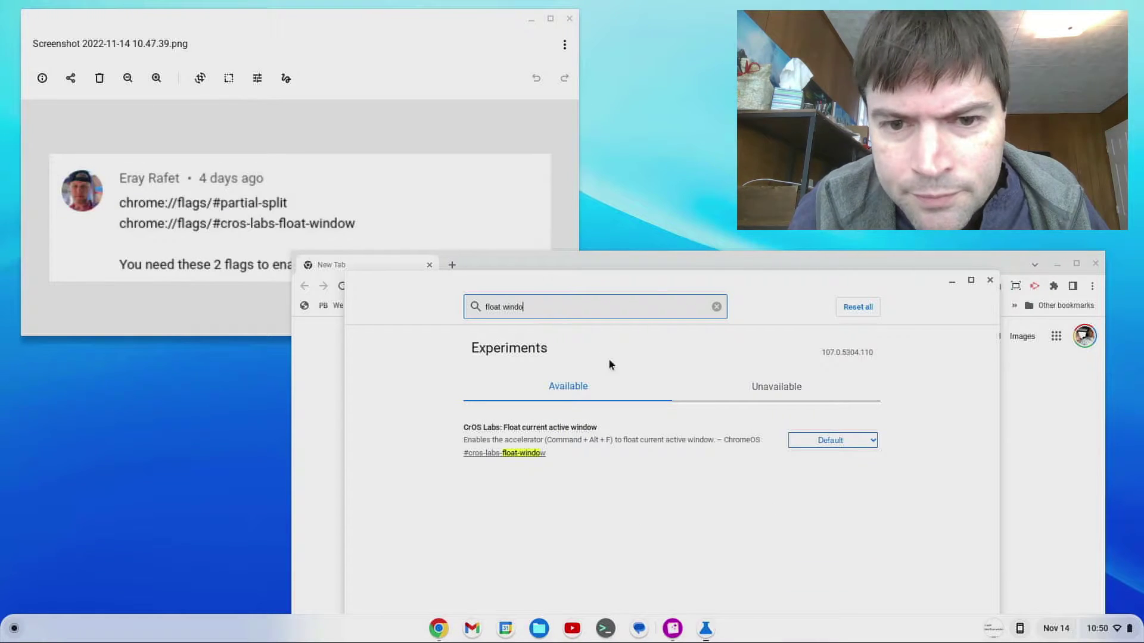
click(810, 443)
click(820, 477)
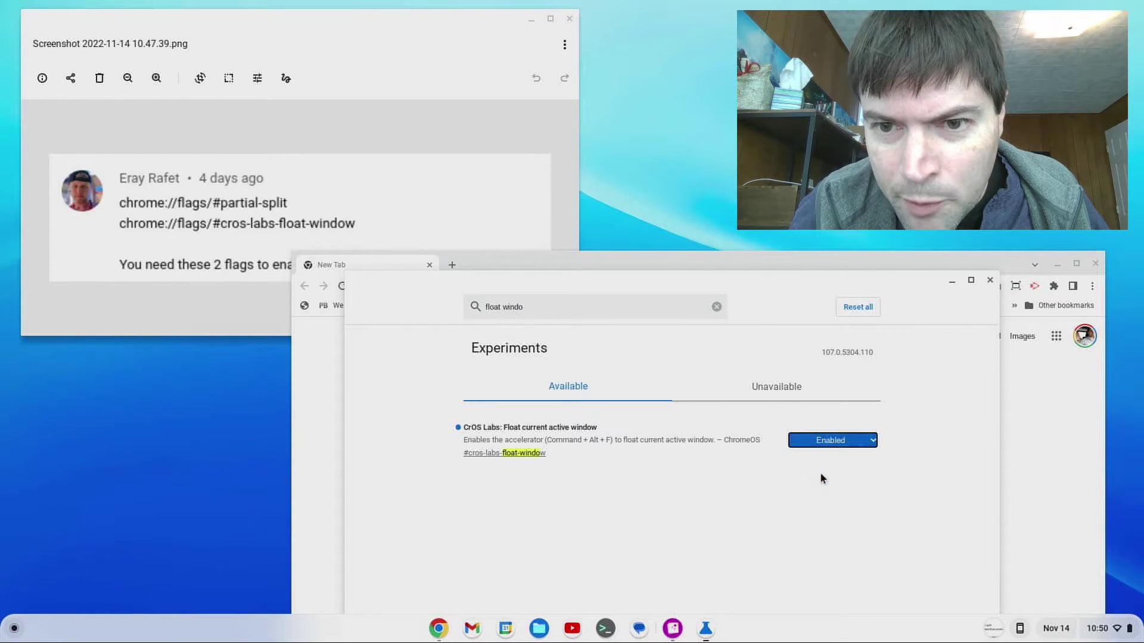
drag(762, 300, 570, 45)
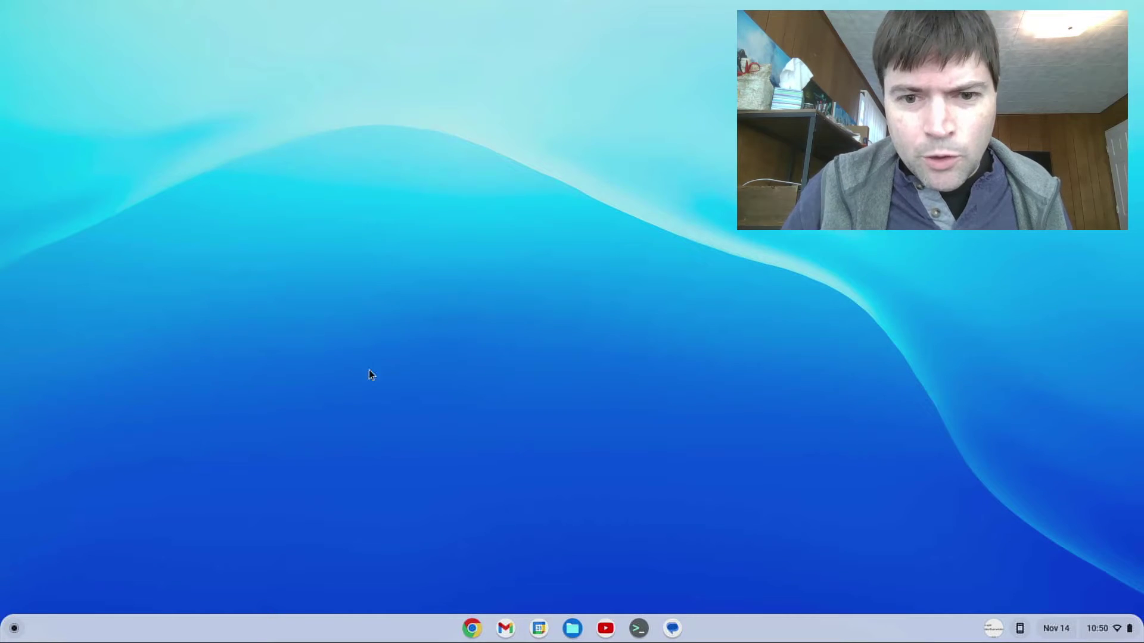
Launch Files, move it up-left, and widen it until Type and Date columns show
click(572, 622)
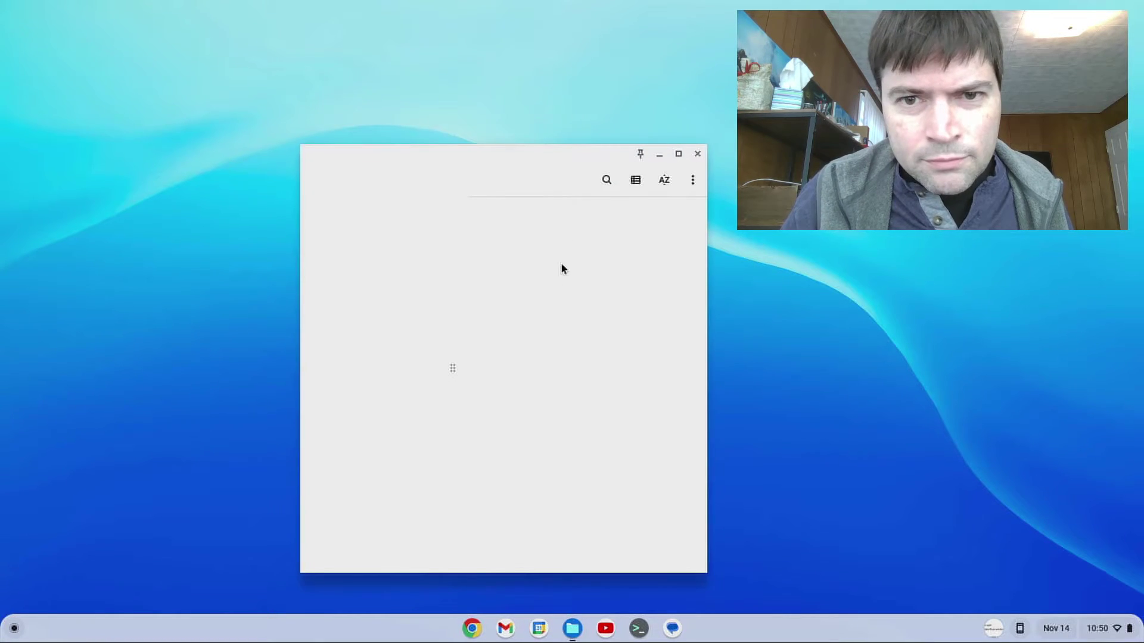
drag(538, 149, 369, 134)
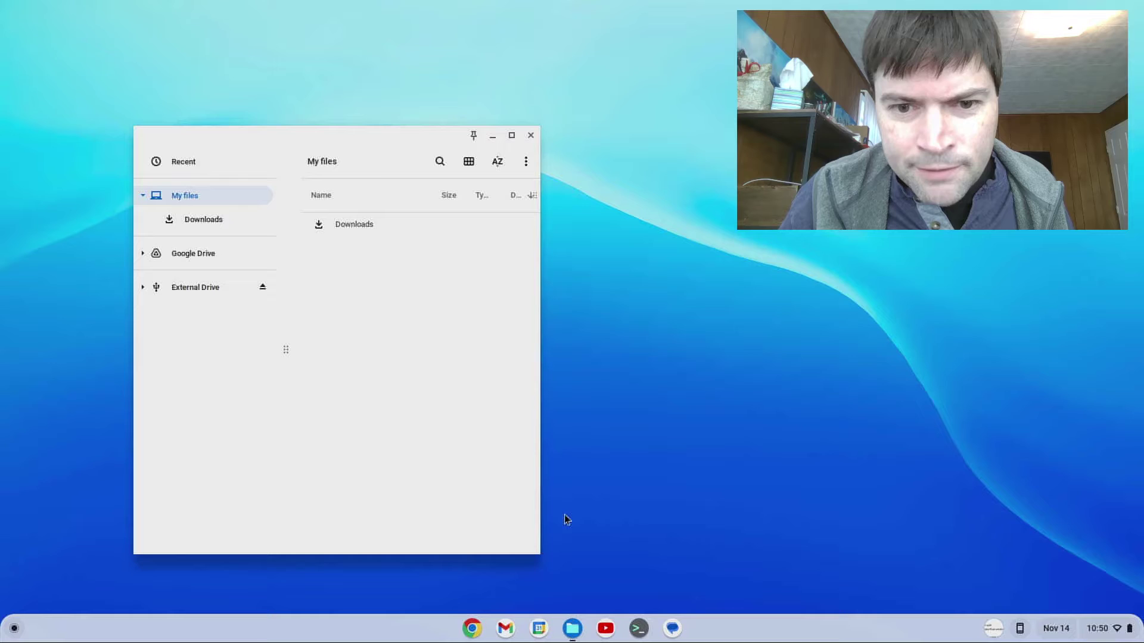
drag(542, 553, 594, 510)
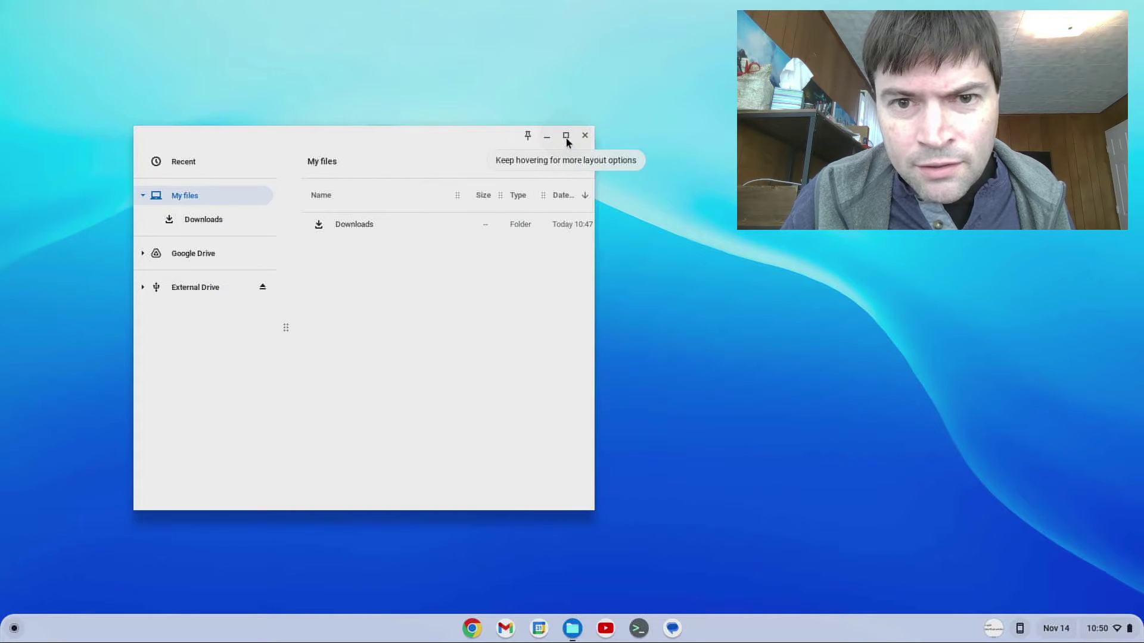
mouse_move(567, 135)
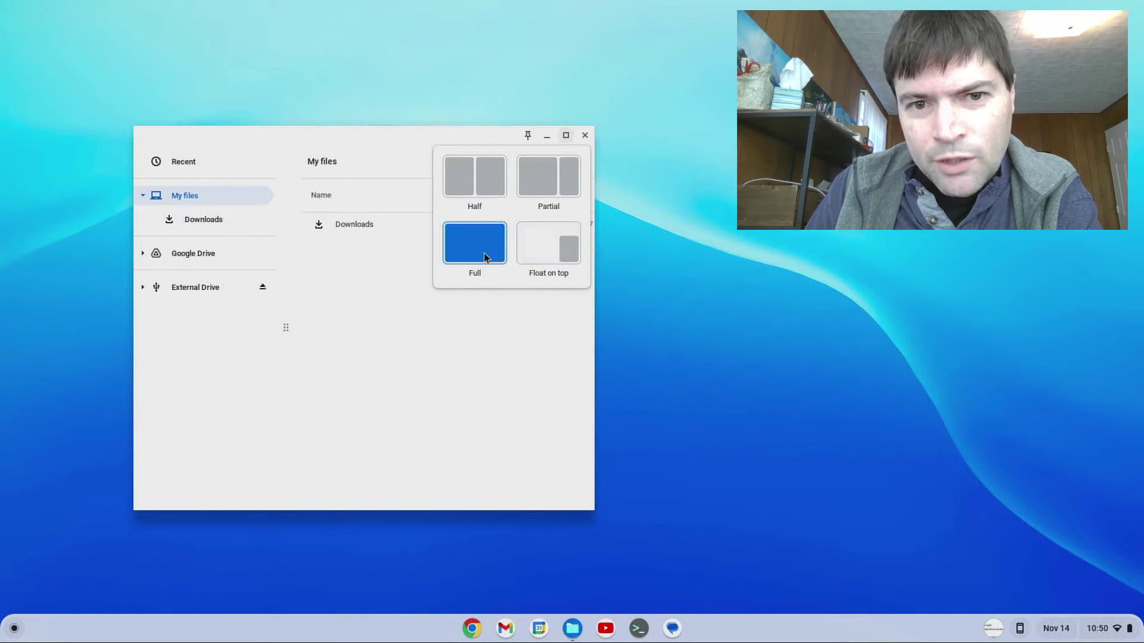
Snap Files to the left Half, then Partial on the right, then float it again
click(468, 188)
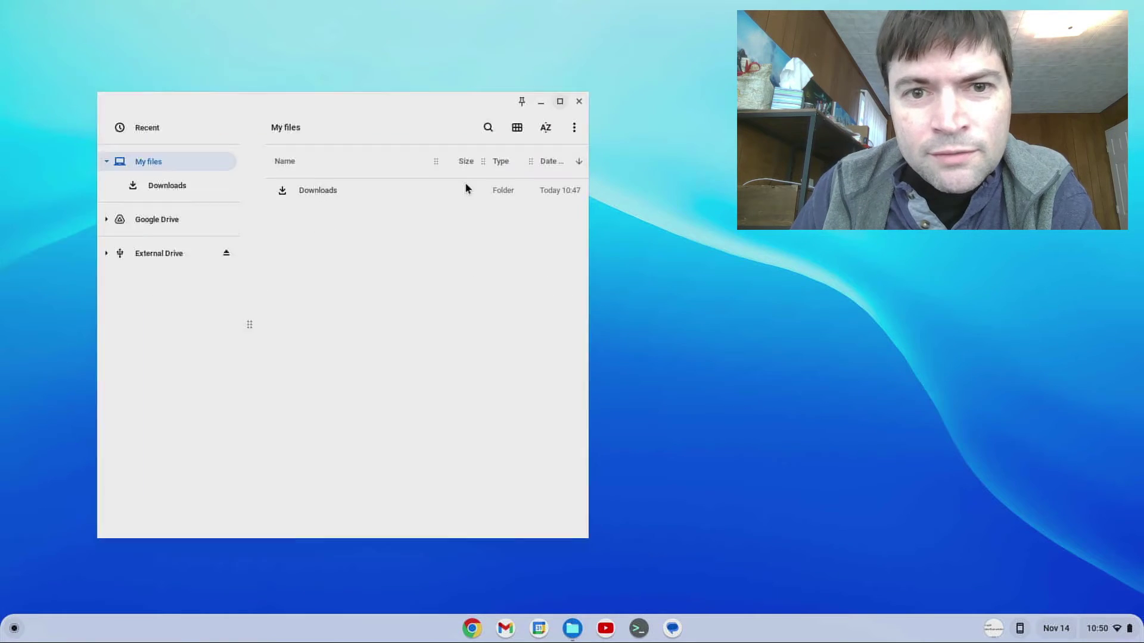
mouse_move(542, 10)
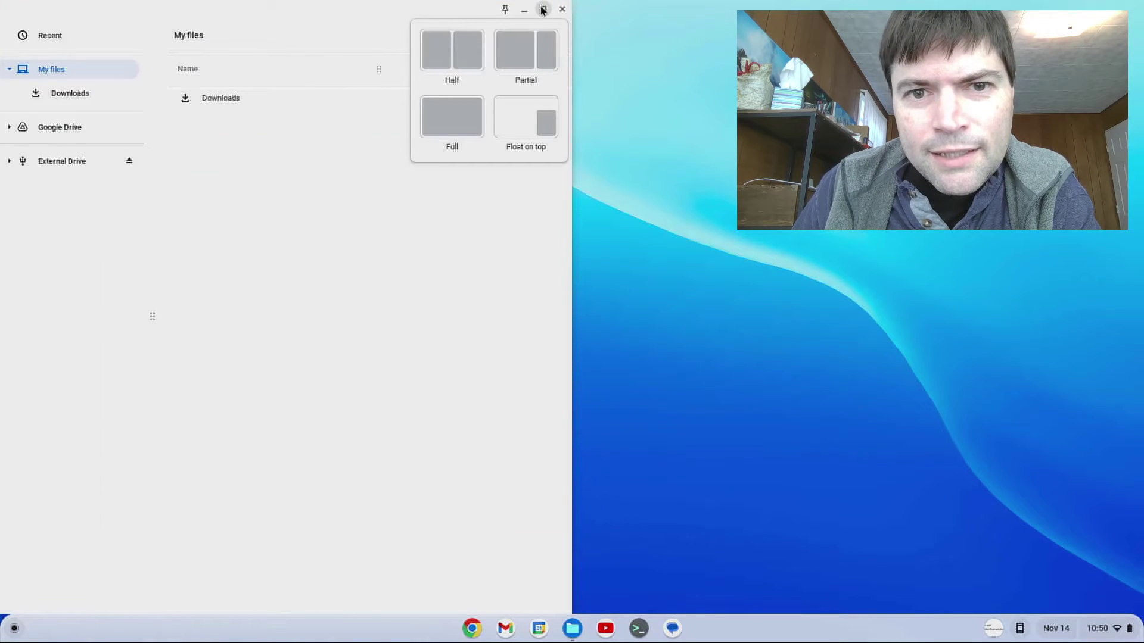
click(547, 52)
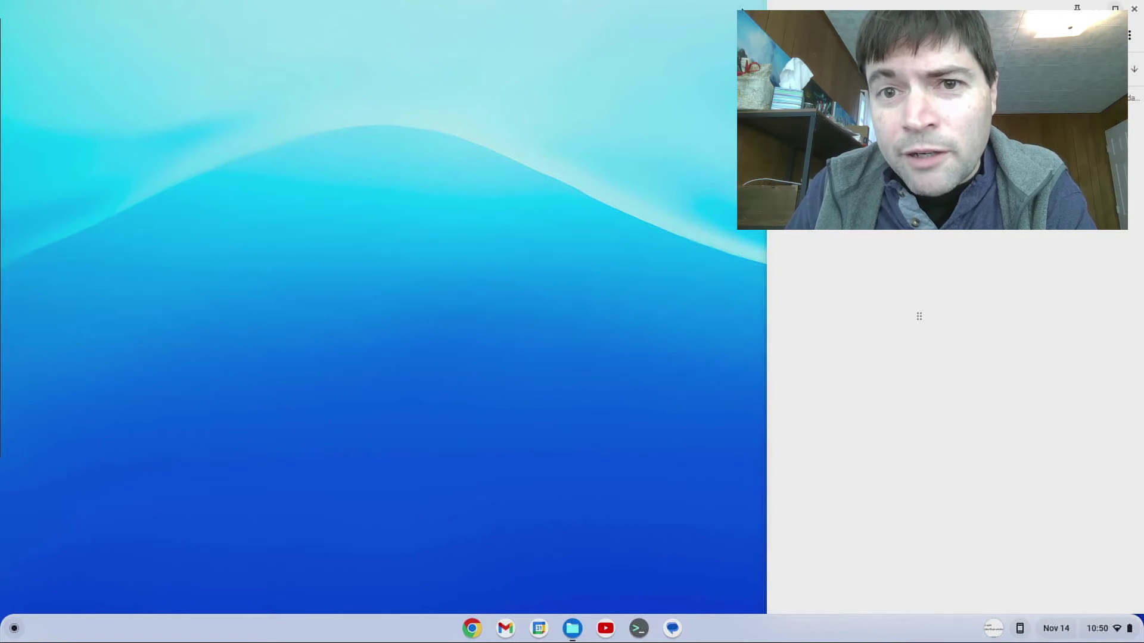
double_click(780, 10)
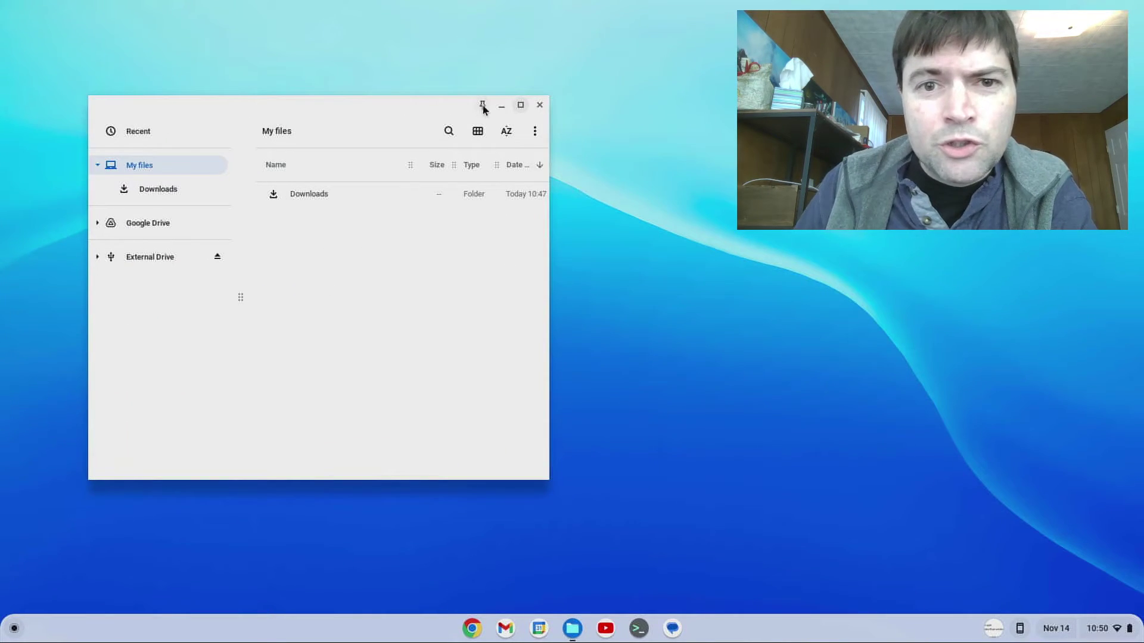
Snap Files to the left two-thirds Partial, pull it free, and re-snap it to the left Half
mouse_move(520, 105)
click(504, 149)
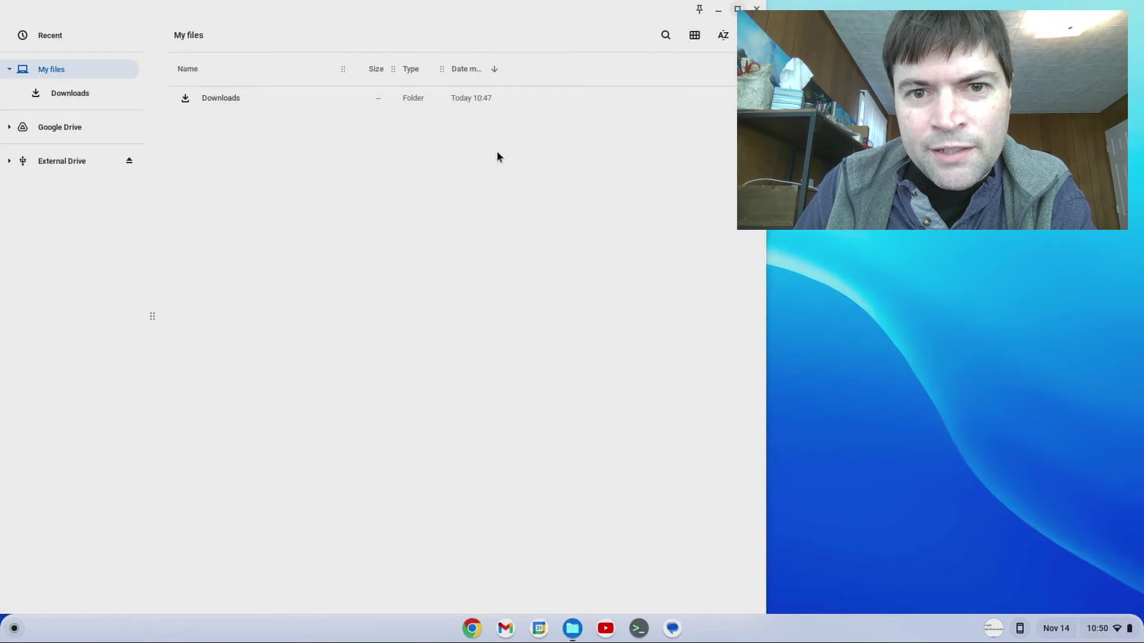
drag(487, 12, 464, 88)
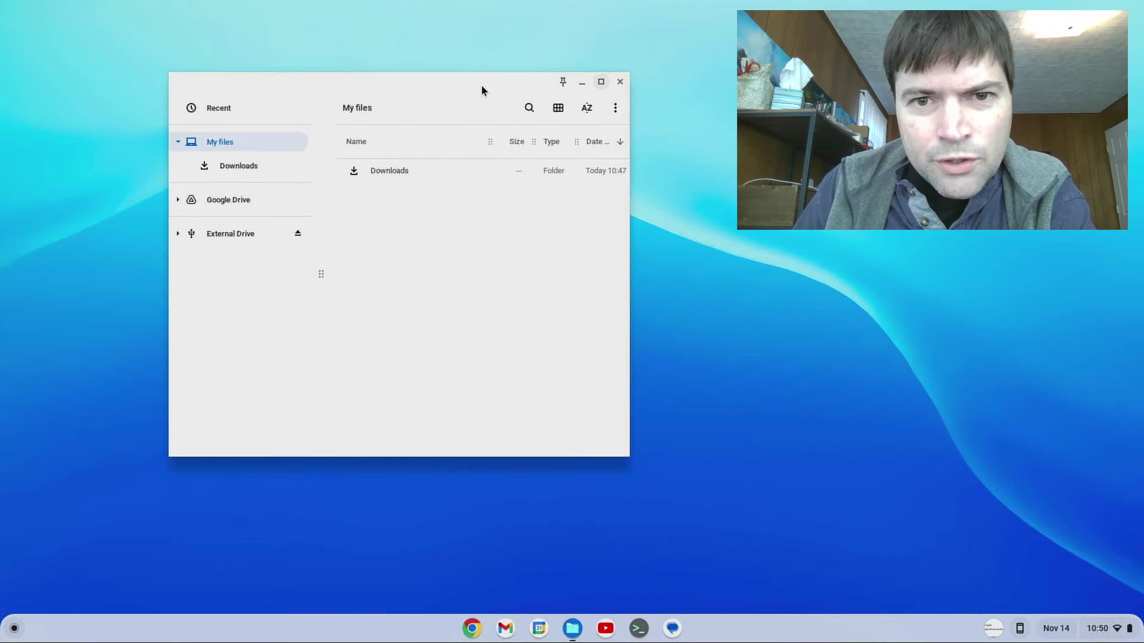
mouse_move(601, 86)
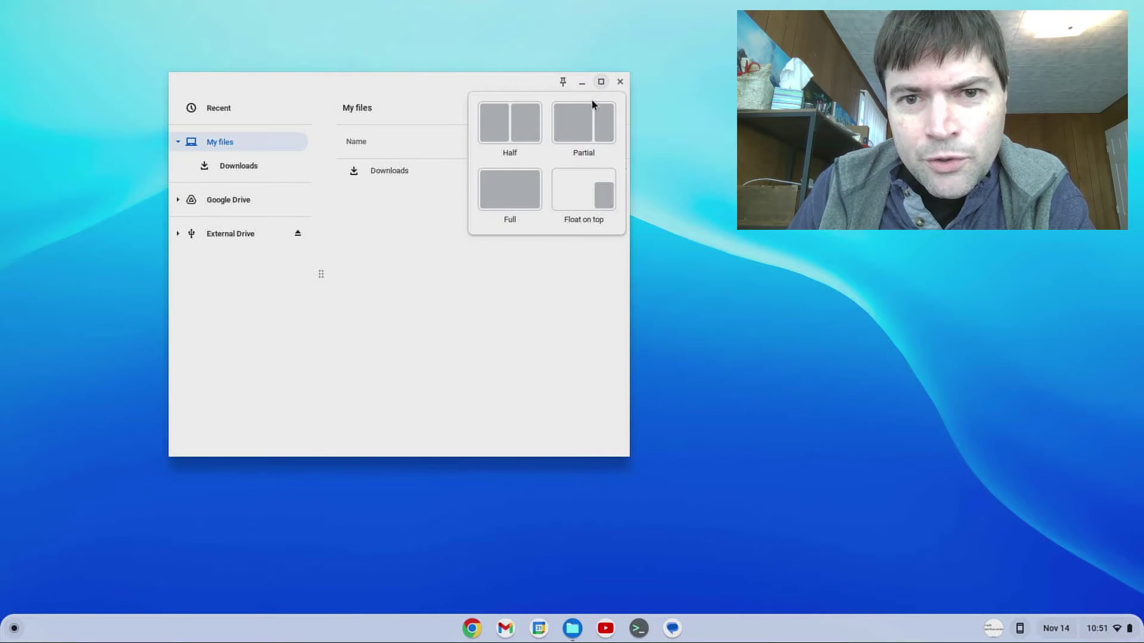
click(494, 138)
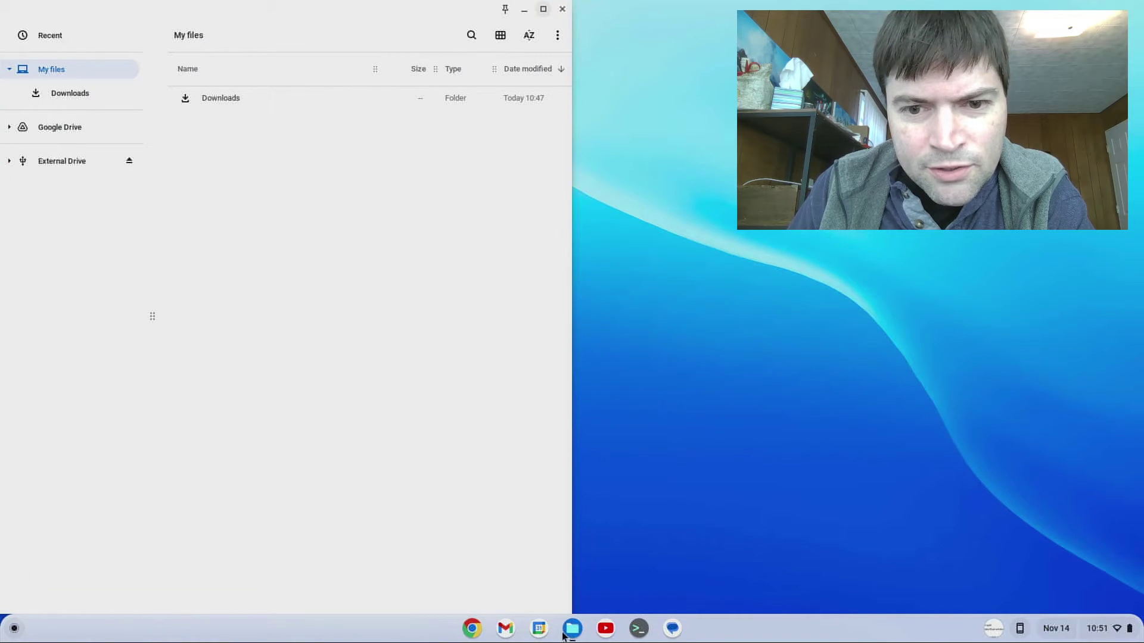
Launch Terminal snapped to the right Half, then open a second Files window from the shelf
click(640, 629)
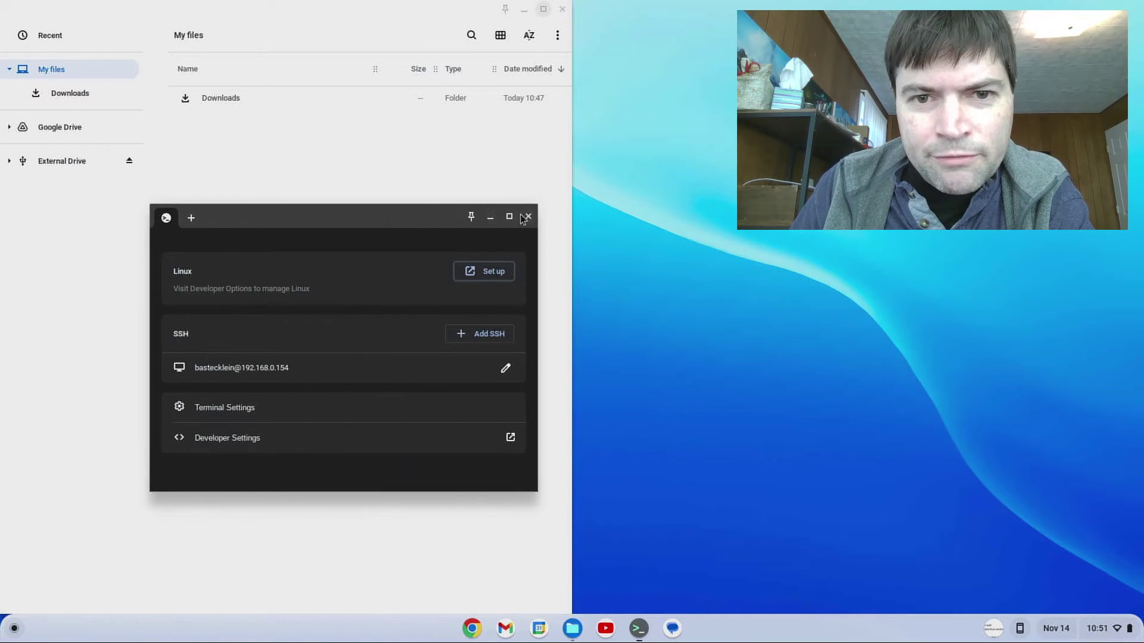
mouse_move(509, 217)
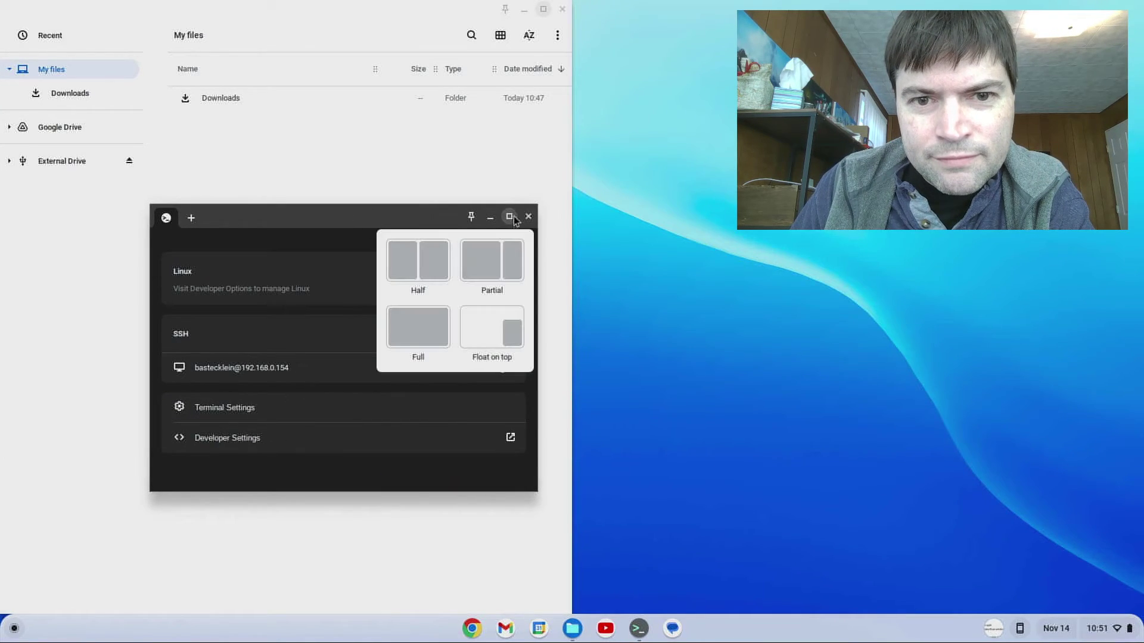
click(445, 267)
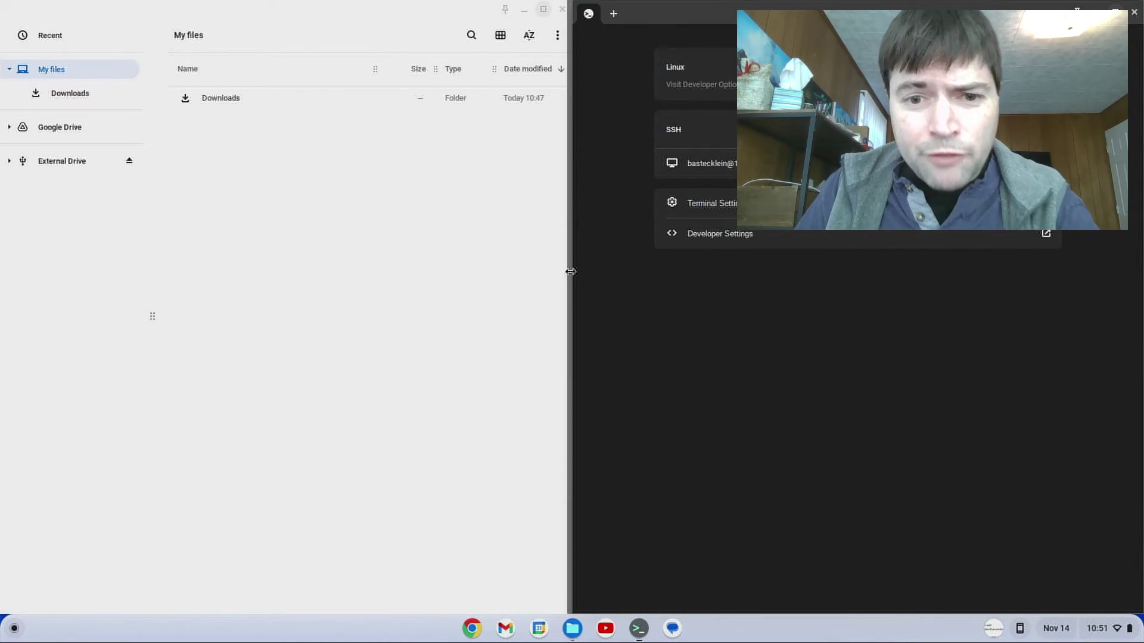
right_click(574, 633)
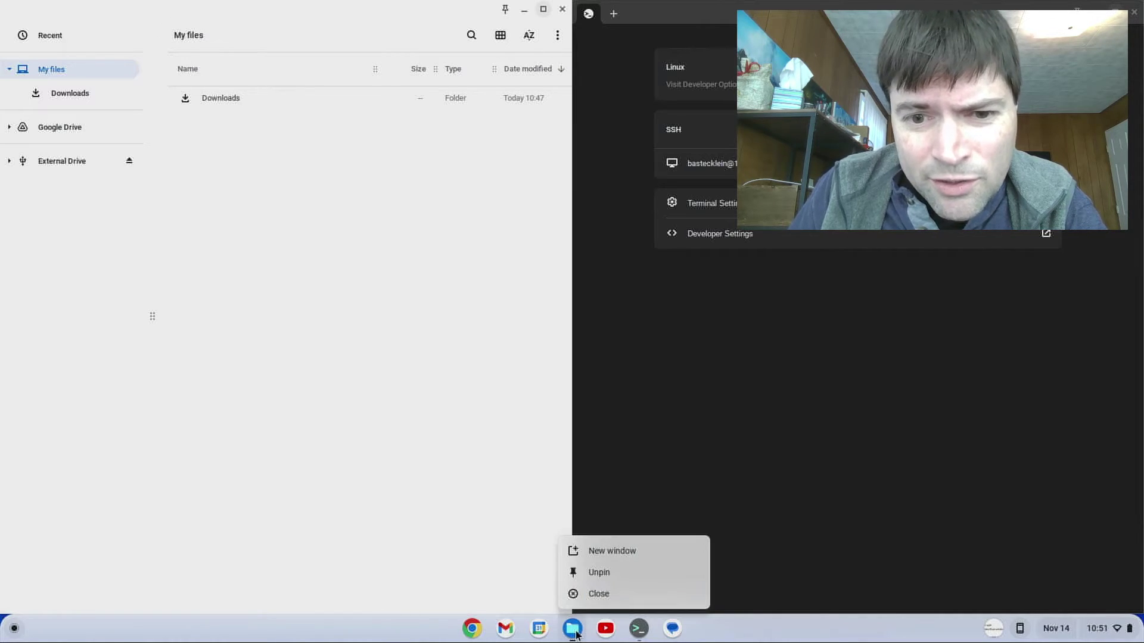
click(605, 556)
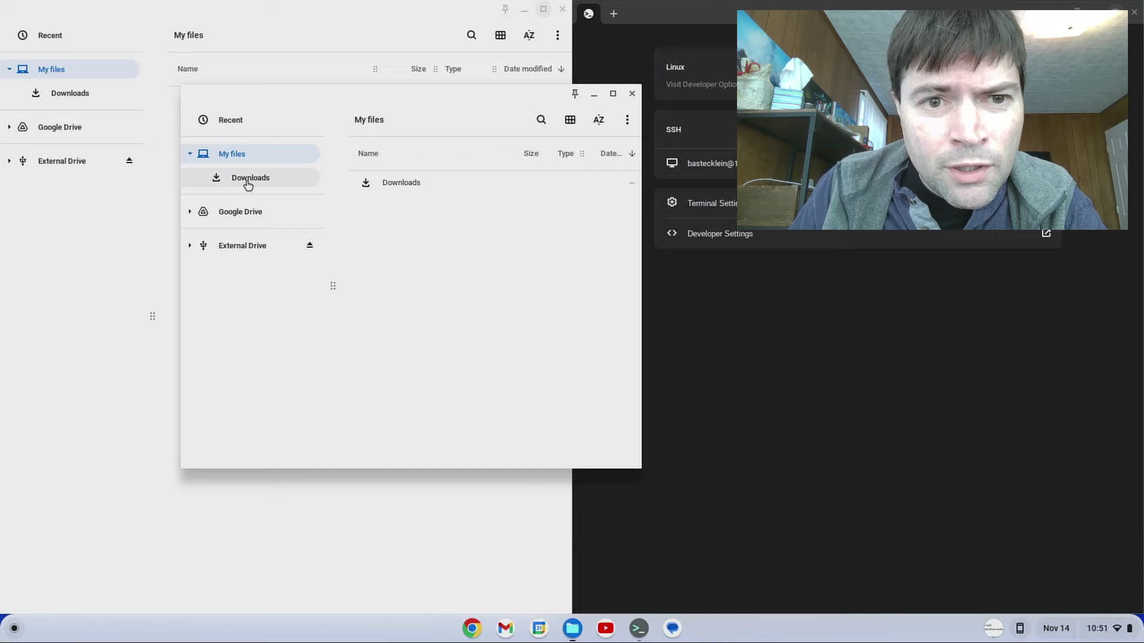
Open the screenshot file from Downloads in Gallery
click(249, 179)
click(410, 184)
double_click(410, 183)
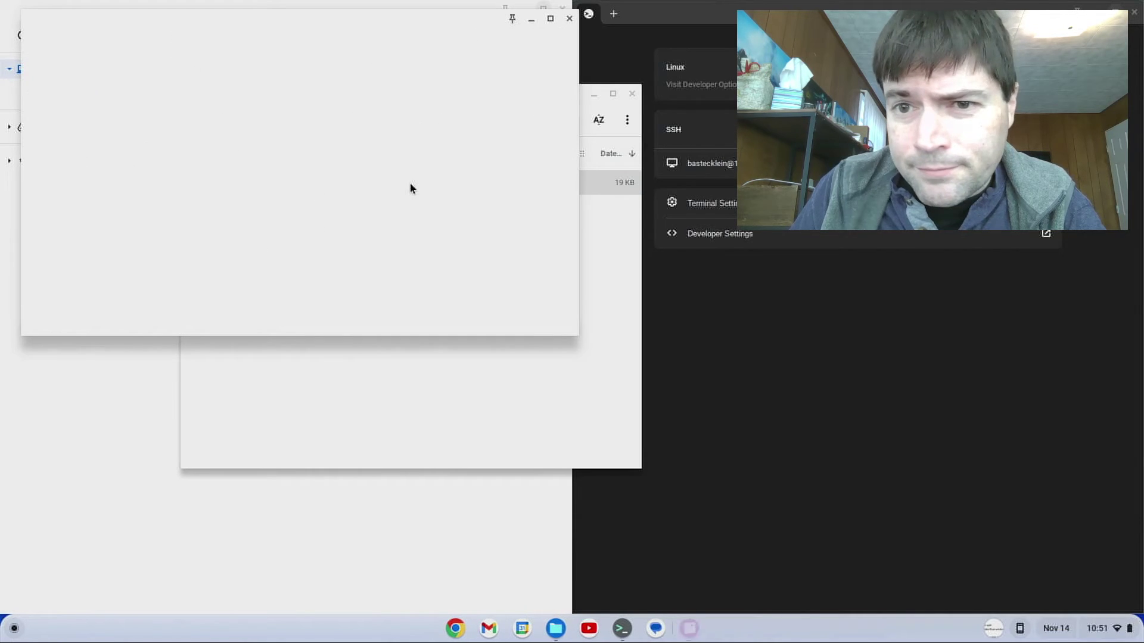